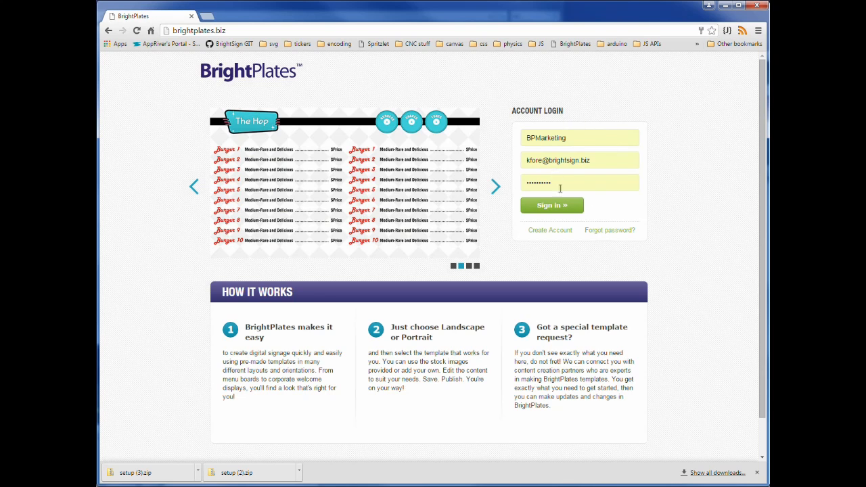
Step: Sign in with the account details already filled in and open the setup page for a first player
left_click(555, 208)
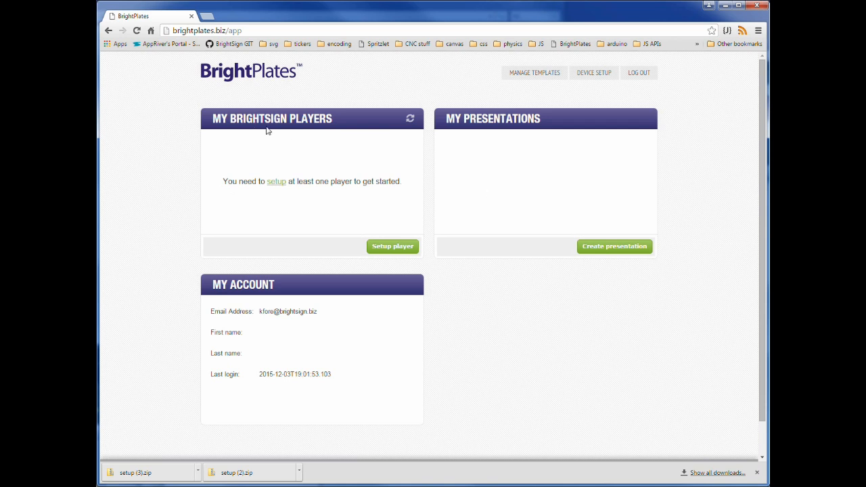
left_click(279, 184)
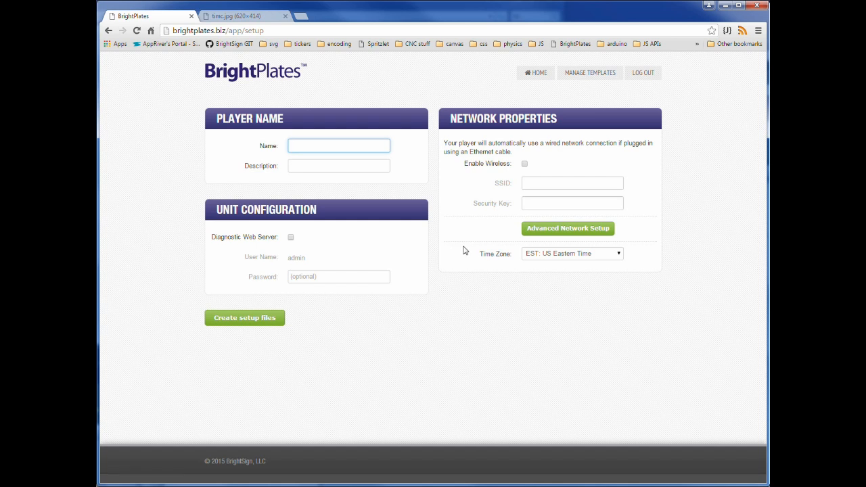
Step: Name the player "Left Menu" and give it the description "Jazz Bar Left Menu"
left_click(323, 146)
type("Left Menu")
left_click(363, 162)
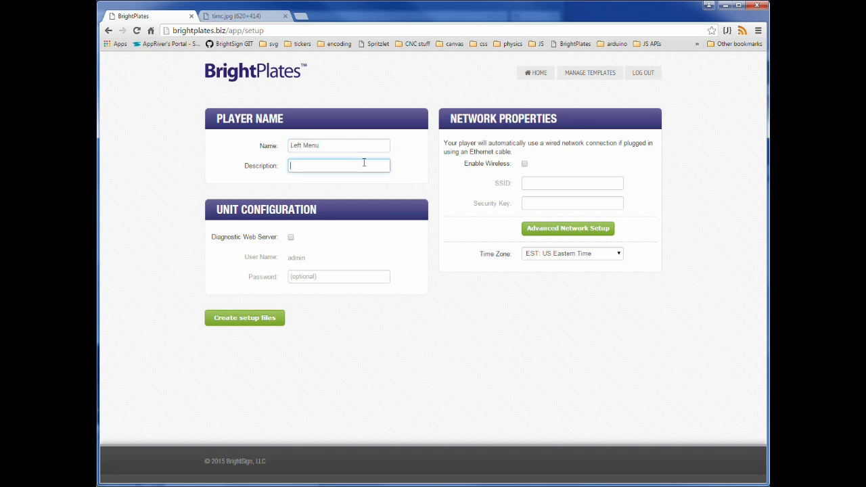
type("Jazz Bar Left Menu")
Step: Enable the player's diagnostic web server and set the time zone to PST: US Pacific Time
left_click(290, 239)
left_click(290, 239)
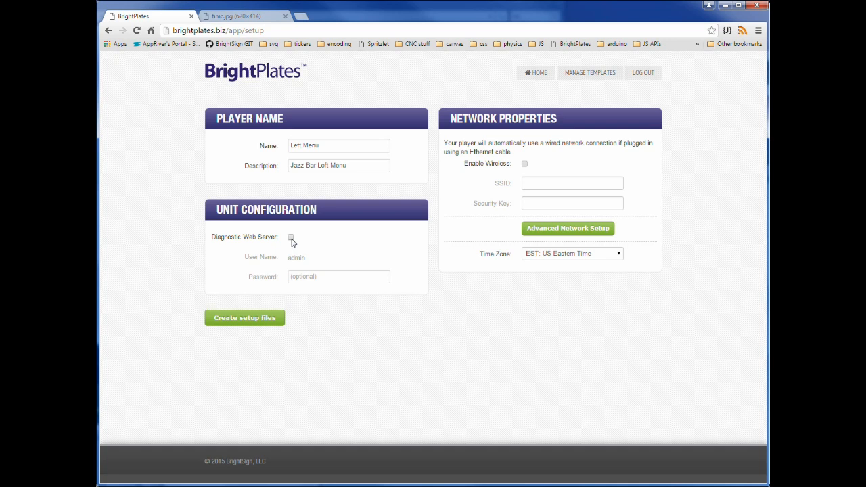
left_click(291, 240)
left_click(562, 254)
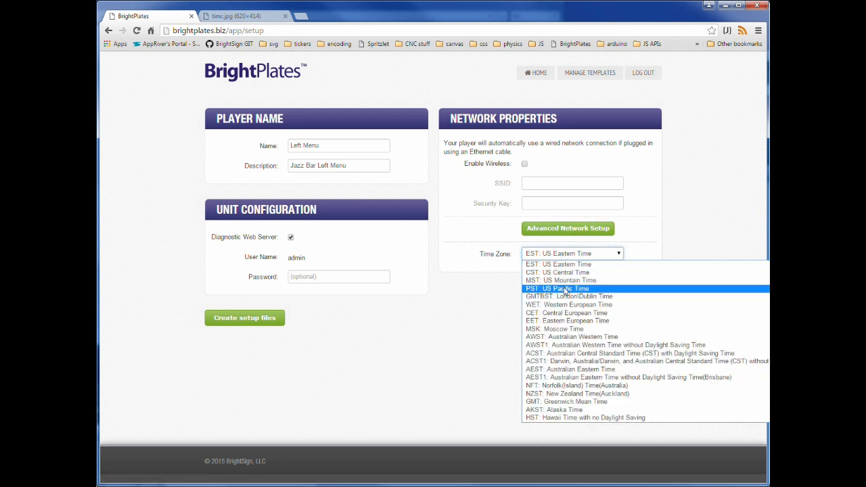
left_click(565, 289)
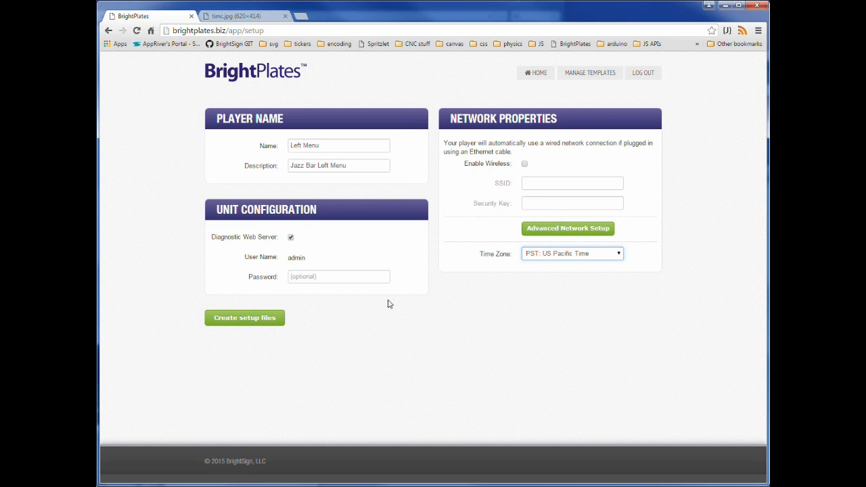
Step: Create the player's setup files, inspect the contents of the downloaded setup archive and dismiss the usage instructions
left_click(275, 317)
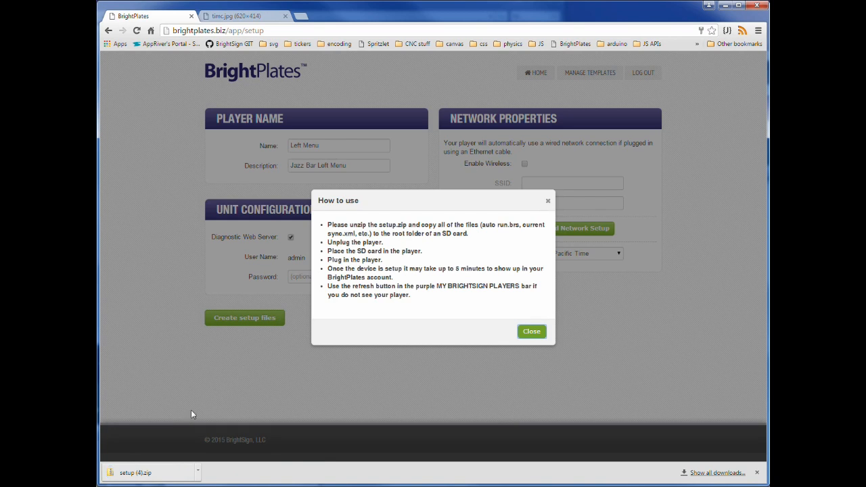
left_click(180, 473)
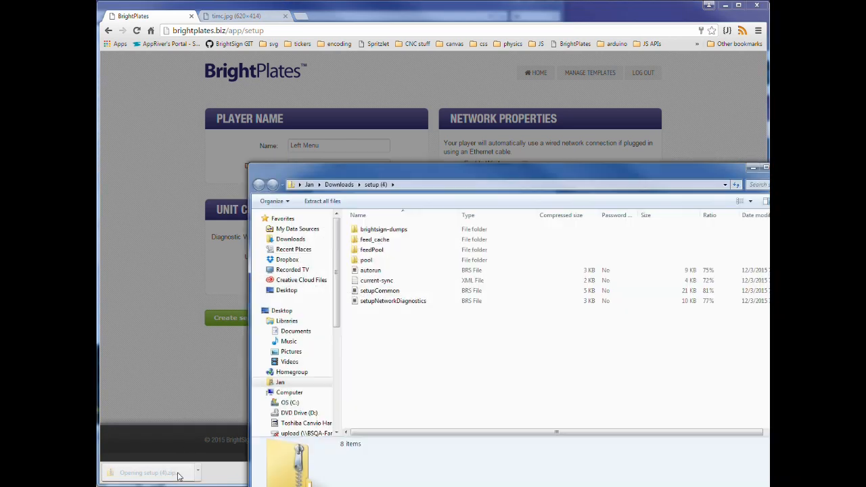
left_click_drag(440, 348, 383, 233)
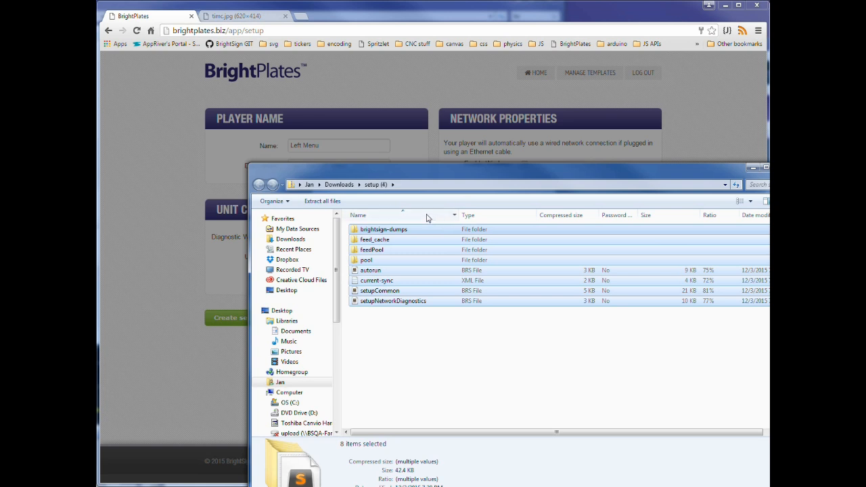
left_click(172, 246)
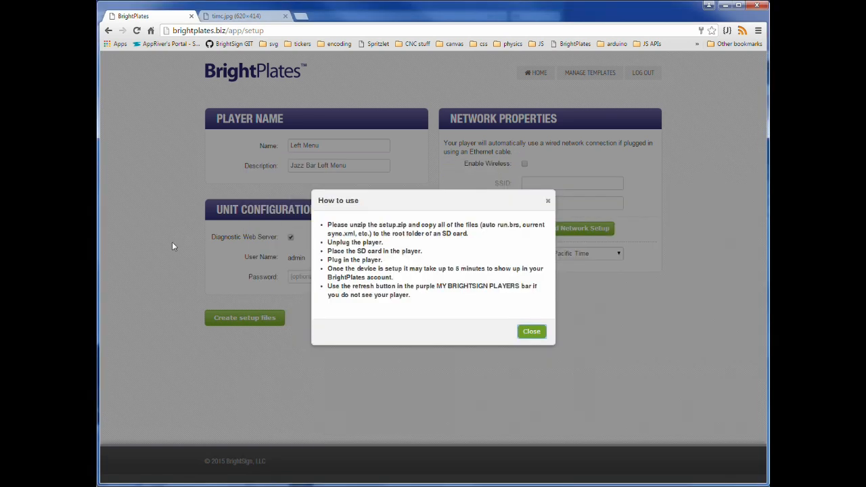
left_click(531, 332)
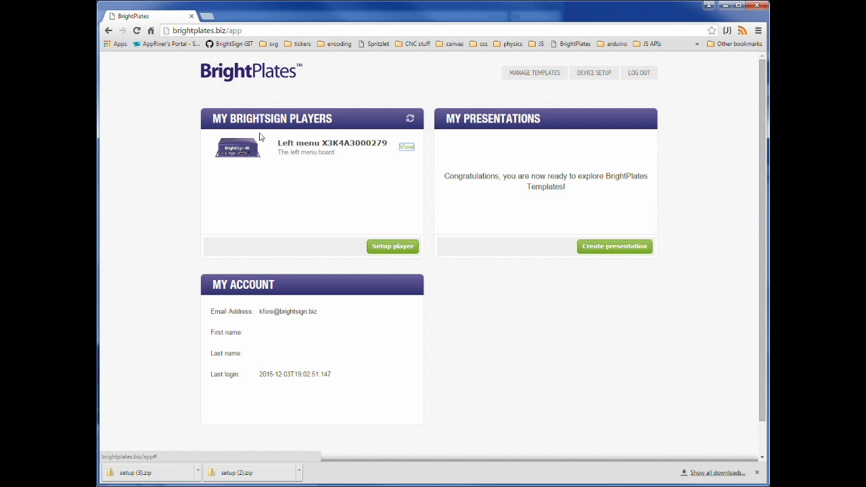
Step: Check the details of the Left menu player, including its model, firmware version and card size
left_click(406, 150)
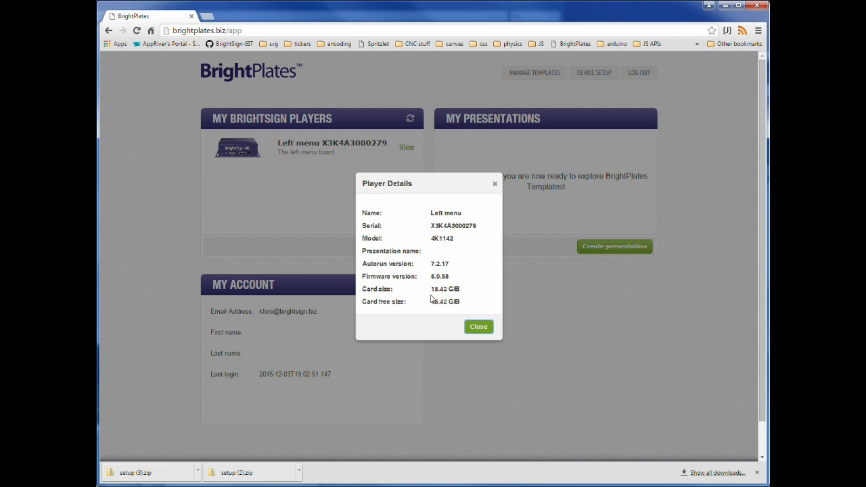
left_click(485, 328)
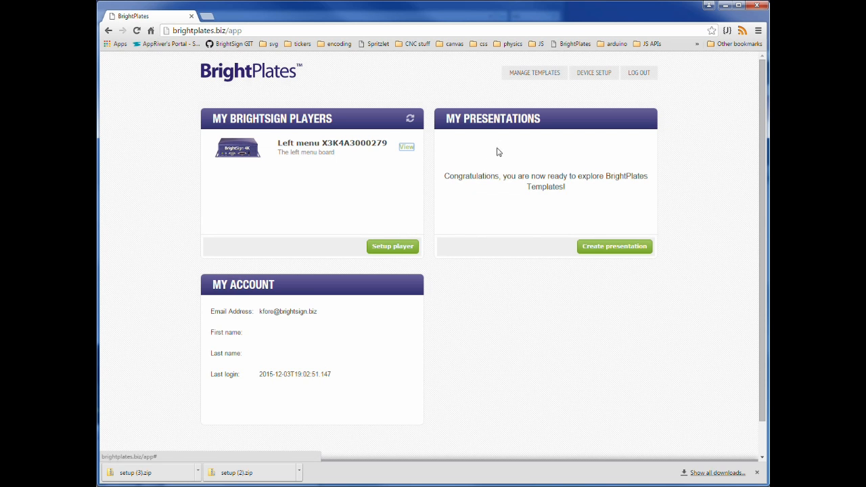
Step: Start a new presentation and look through the landscape templates for menu boards and corporate use
left_click(602, 252)
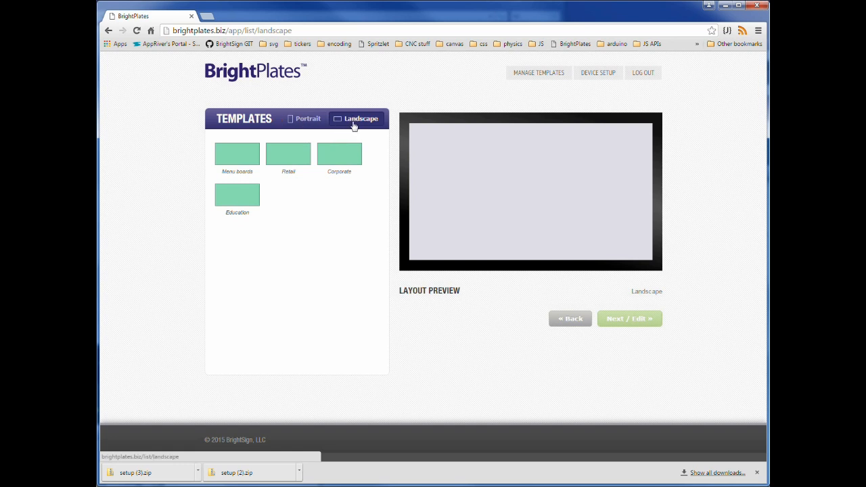
left_click(241, 156)
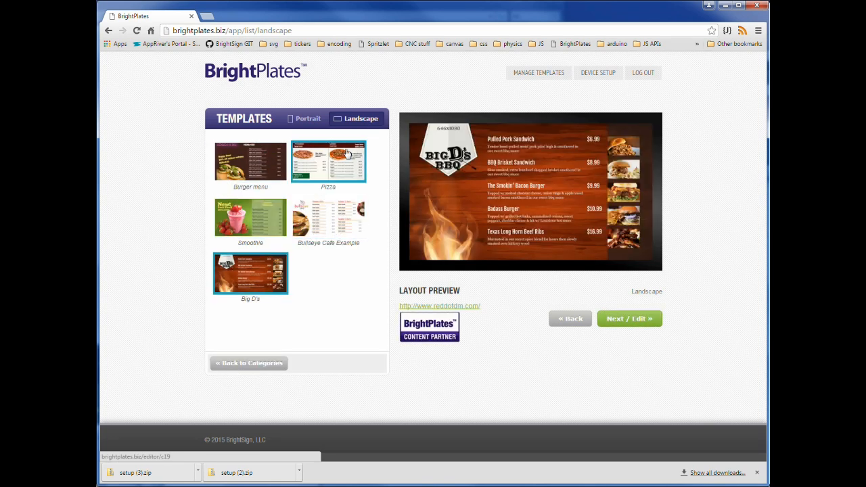
left_click(250, 362)
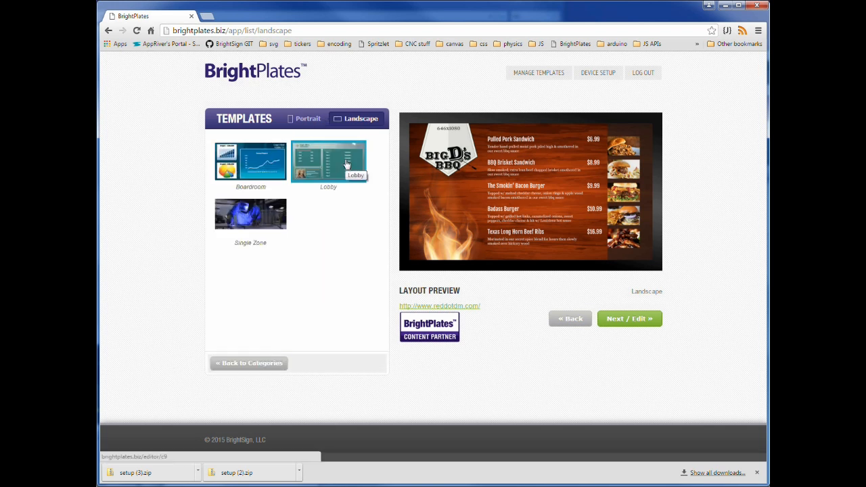
left_click(242, 362)
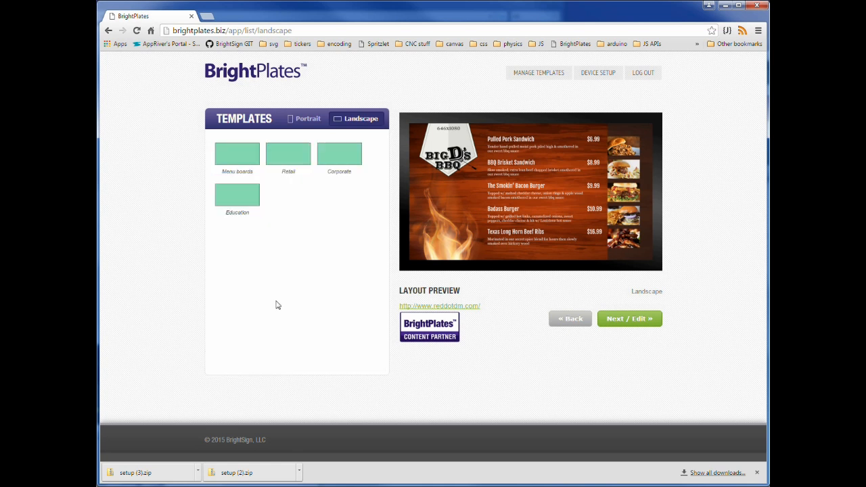
Step: Browse the portrait templates, choose Furniture from the Retail category and open it for editing
left_click(306, 122)
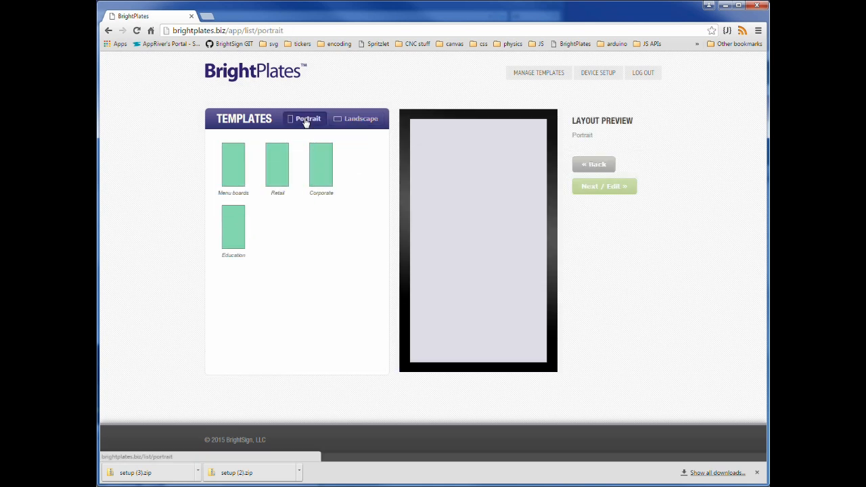
left_click(235, 176)
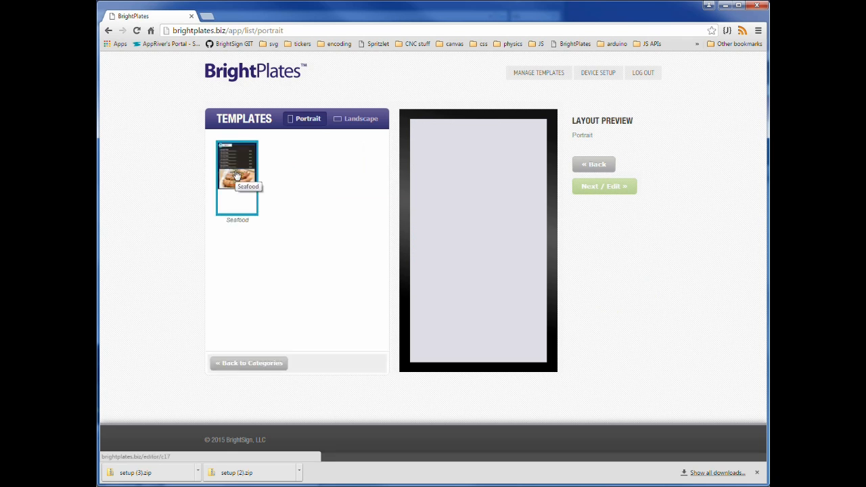
left_click(251, 363)
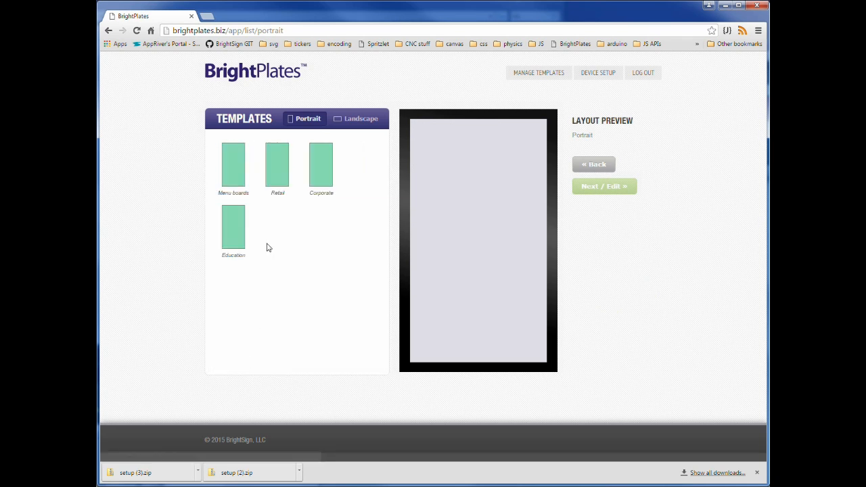
left_click(277, 174)
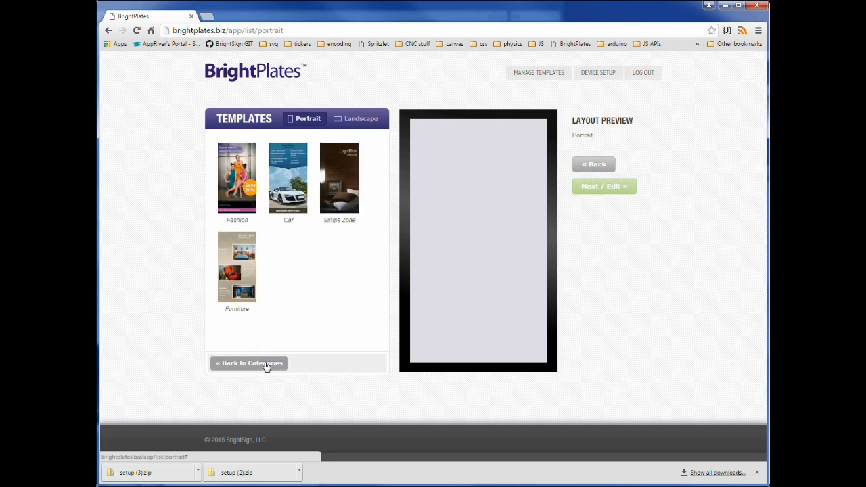
left_click(253, 300)
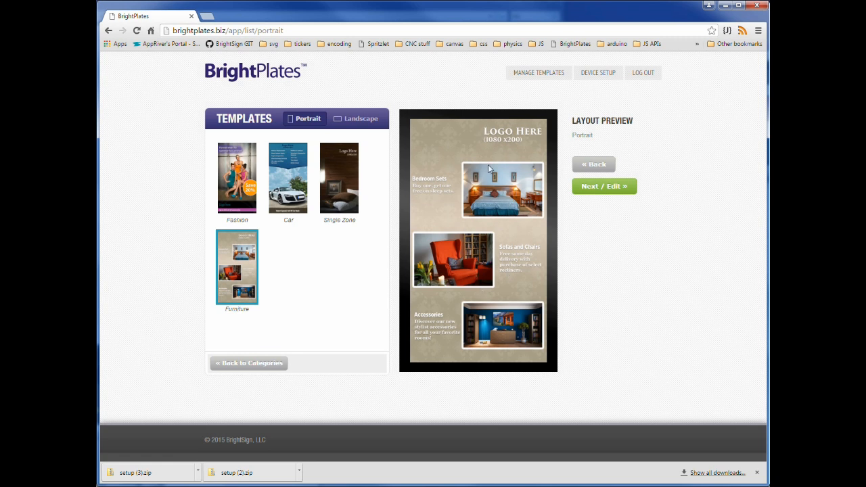
left_click(600, 195)
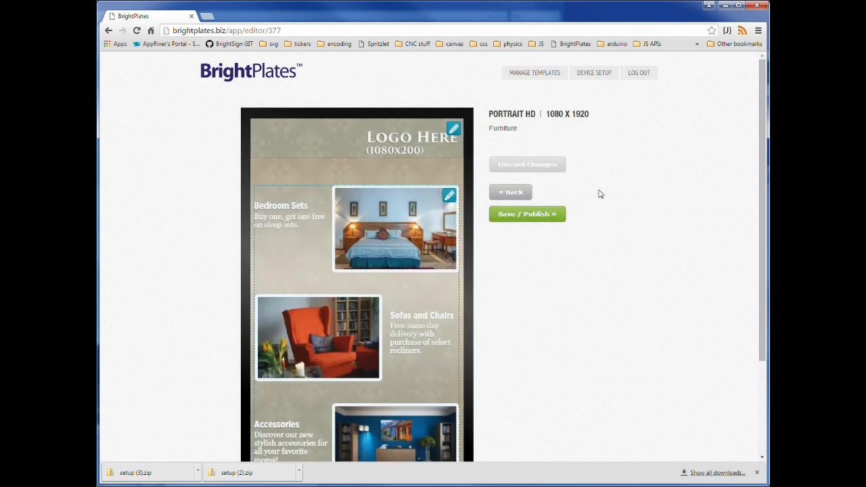
Step: Look over the Furniture layout and replace its background image with back.jpg from the shared Incoming files
scroll(592, 218, "down", 1)
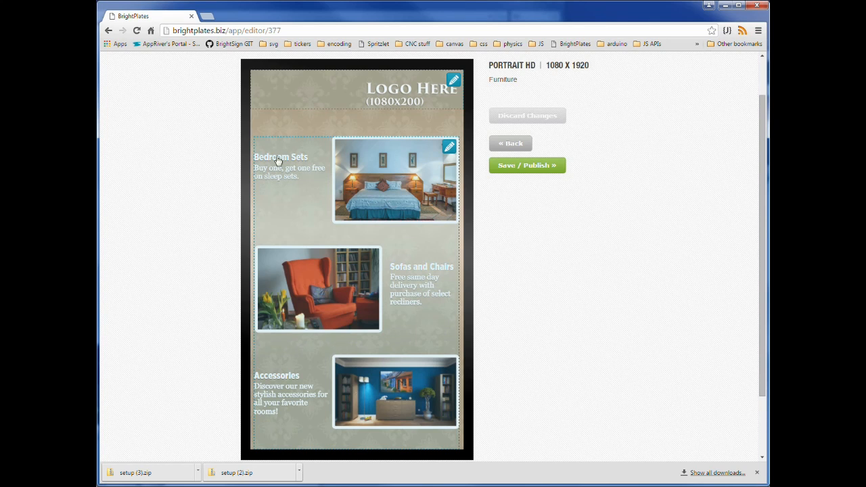
scroll(375, 272, "up", 1)
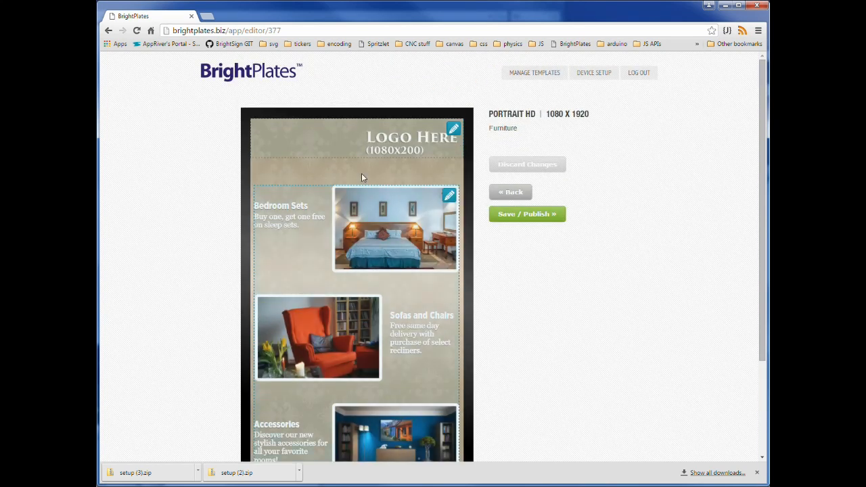
scroll(415, 248, "down", 1)
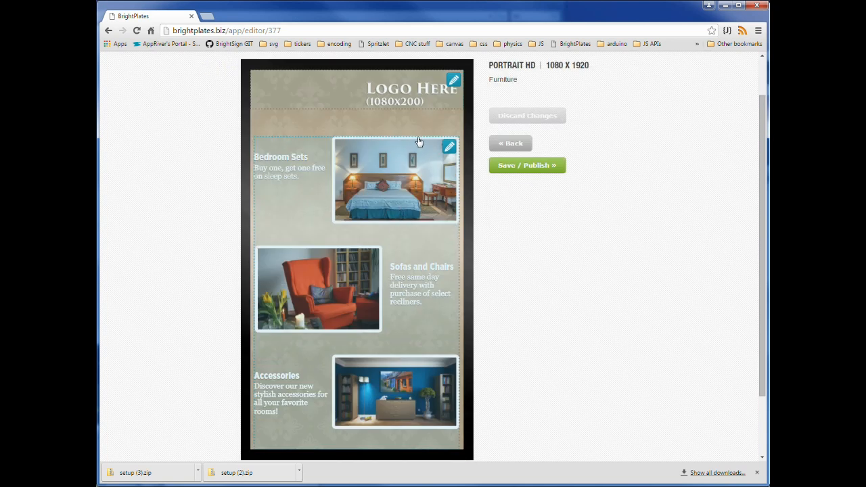
scroll(377, 152, "down", 1)
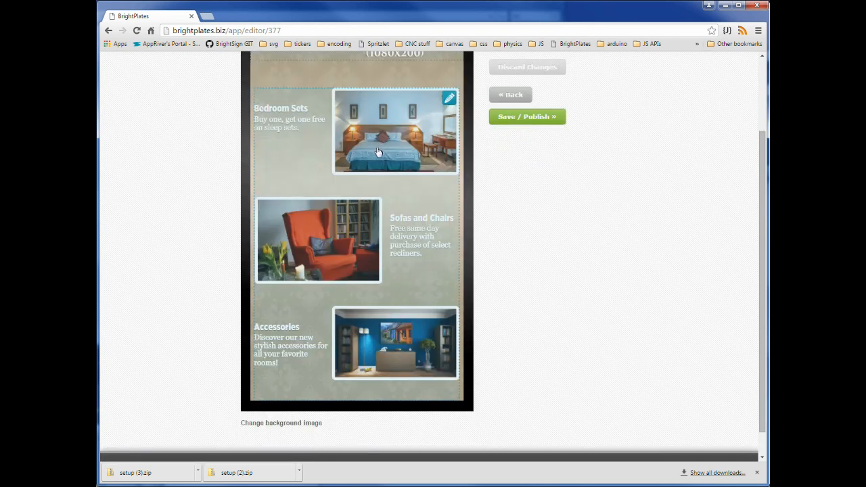
left_click(276, 424)
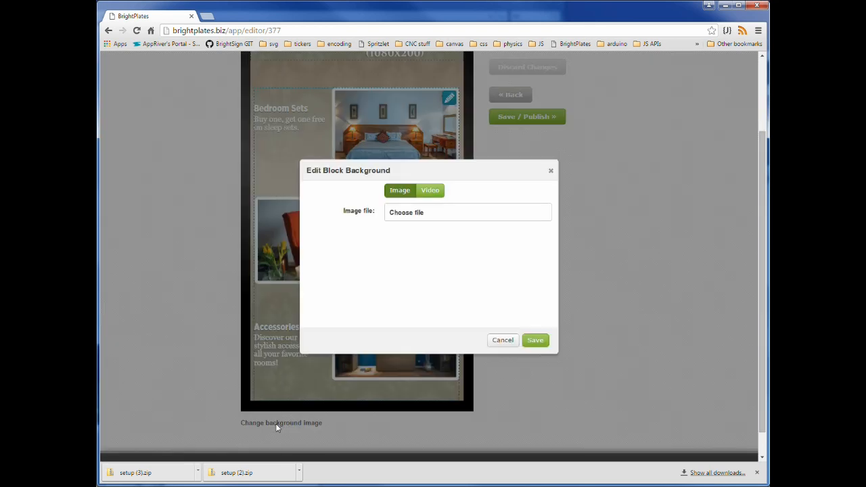
left_click(424, 220)
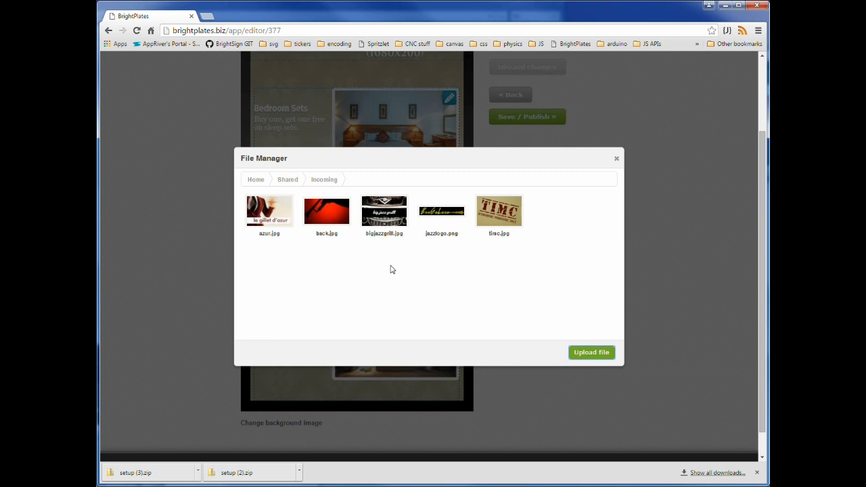
left_click(316, 225)
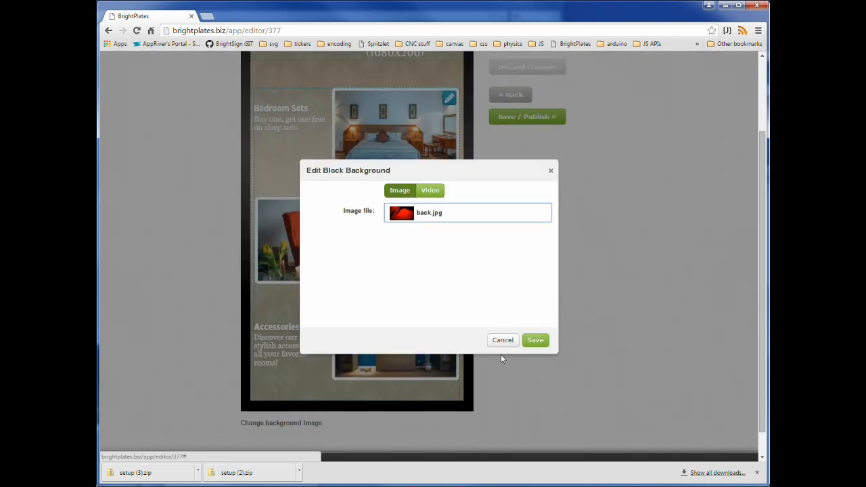
left_click(544, 341)
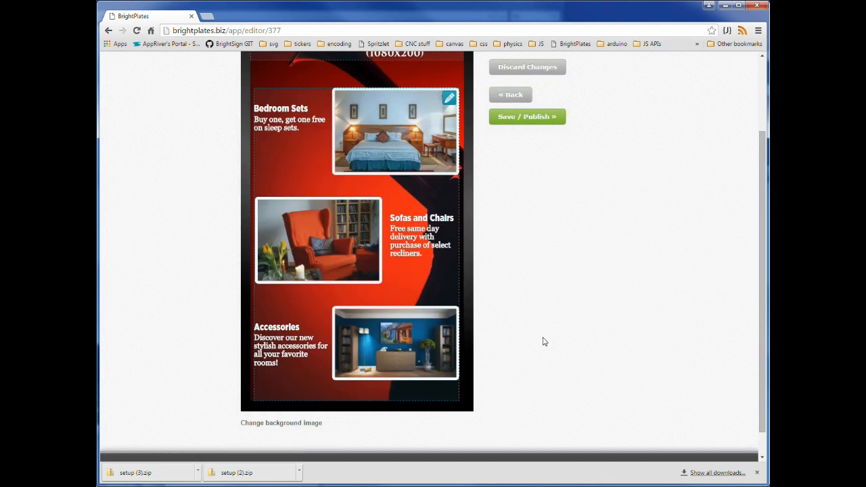
Step: Replace the logo placeholder in the template's header with the image jazzlogo.png
scroll(539, 337, "up", 1)
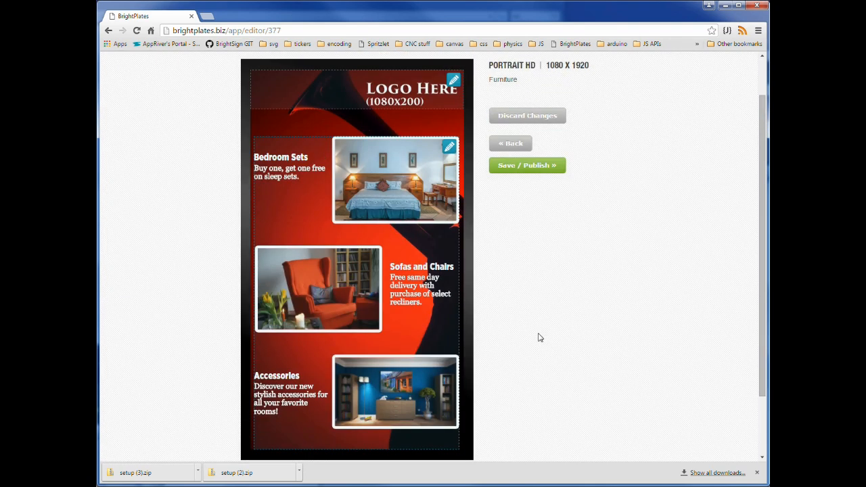
left_click(395, 98)
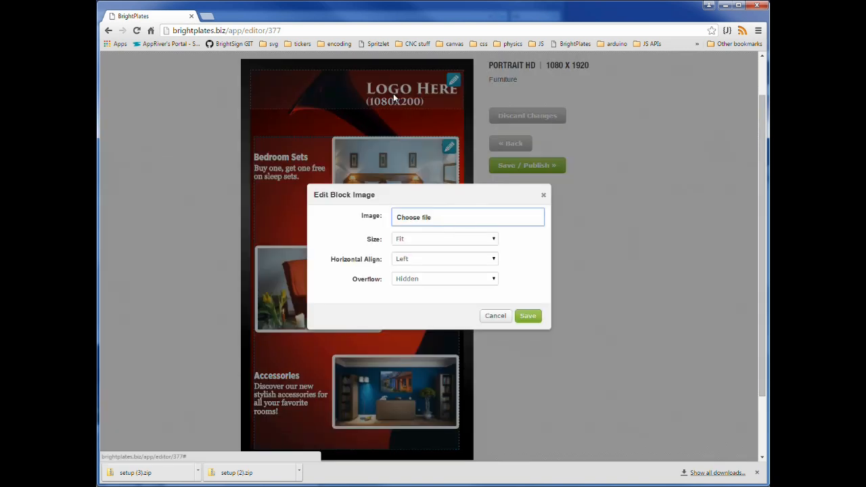
left_click(434, 224)
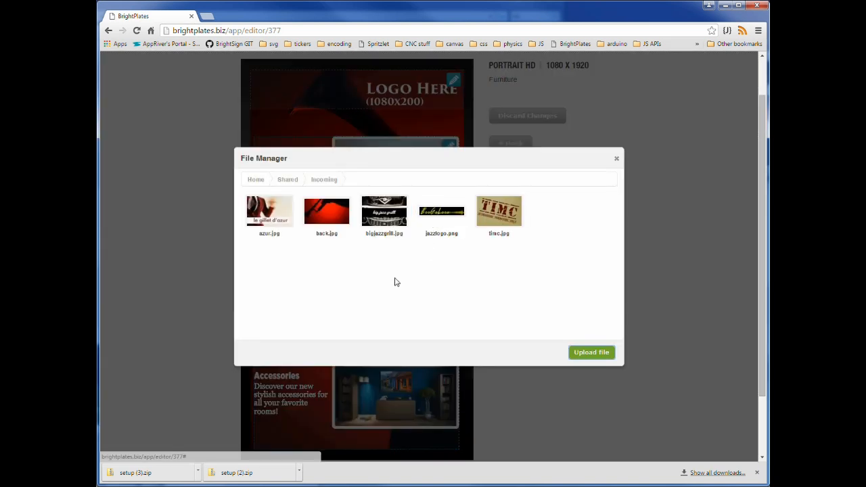
left_click(471, 225)
left_click(526, 315)
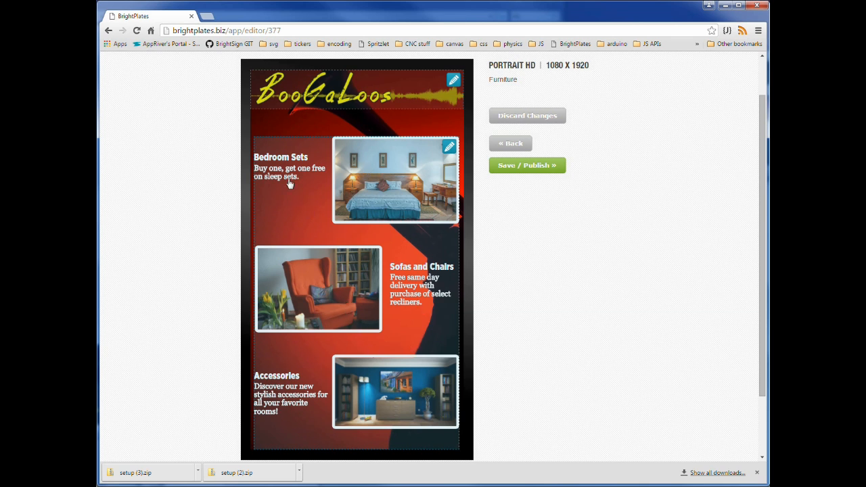
Step: Edit the furniture block's live media feed, replacing the Bedroom Sets image with azur.jpg and retitling that item "le gillet"
left_click(352, 284)
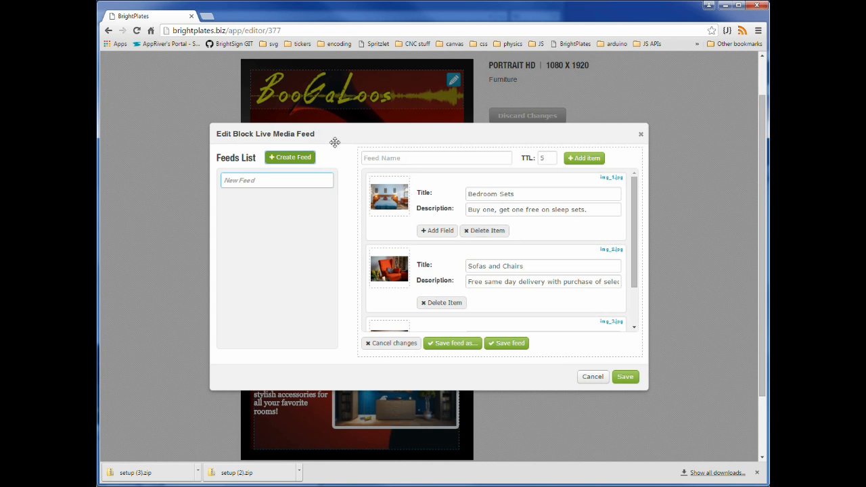
left_click(391, 204)
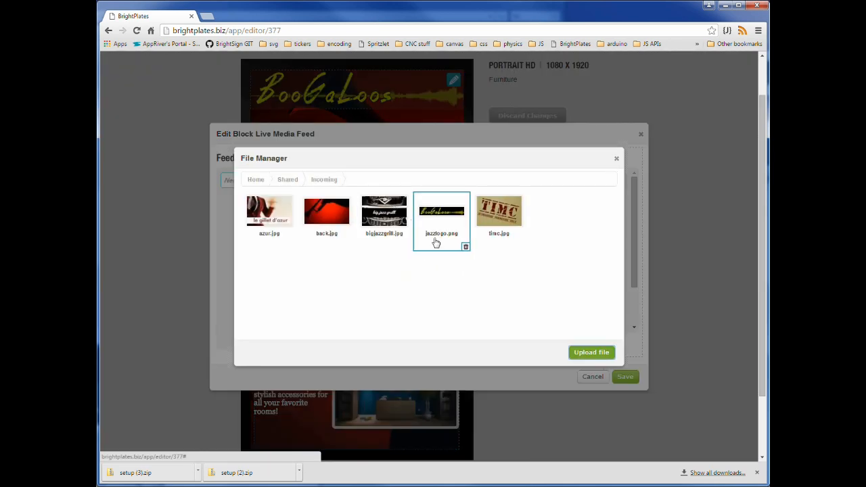
left_click(269, 216)
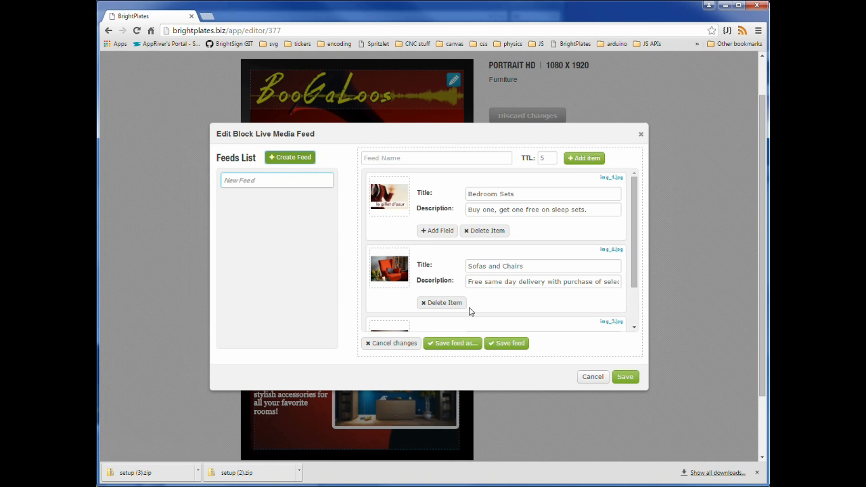
left_click(497, 195)
key("ctrl+a")
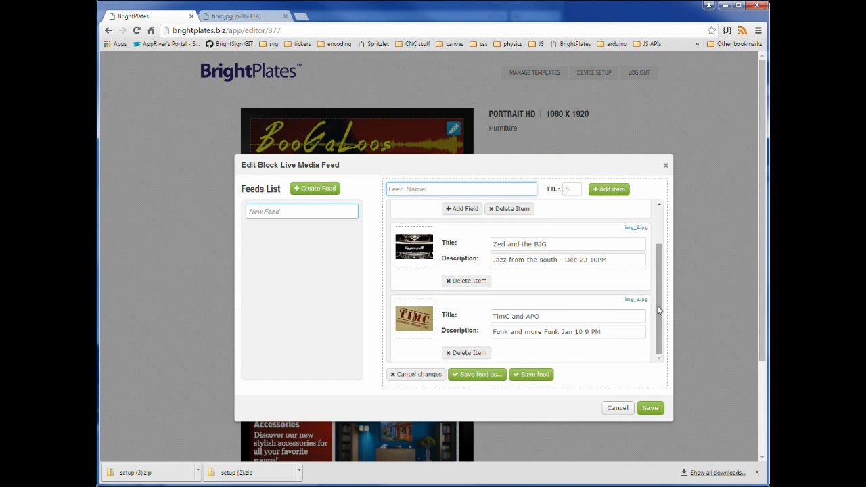
Step: Name the feed "Jazz Fall menu", save it and apply it to the live media block
left_click_drag(660, 310, 657, 262)
left_click(430, 190)
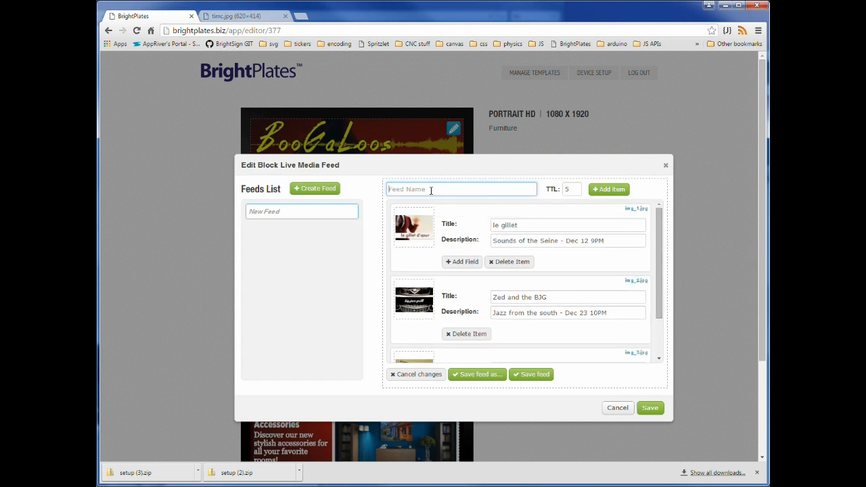
type("Jazz Fall mel")
type("u")
left_click(541, 374)
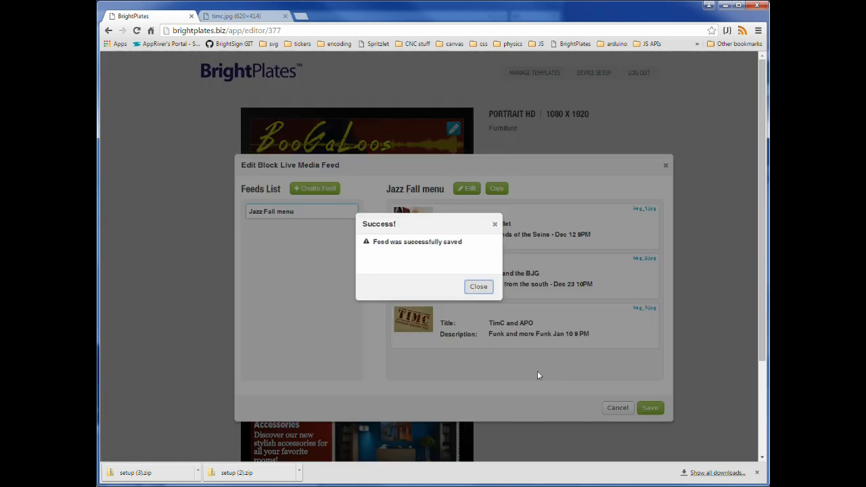
left_click(485, 286)
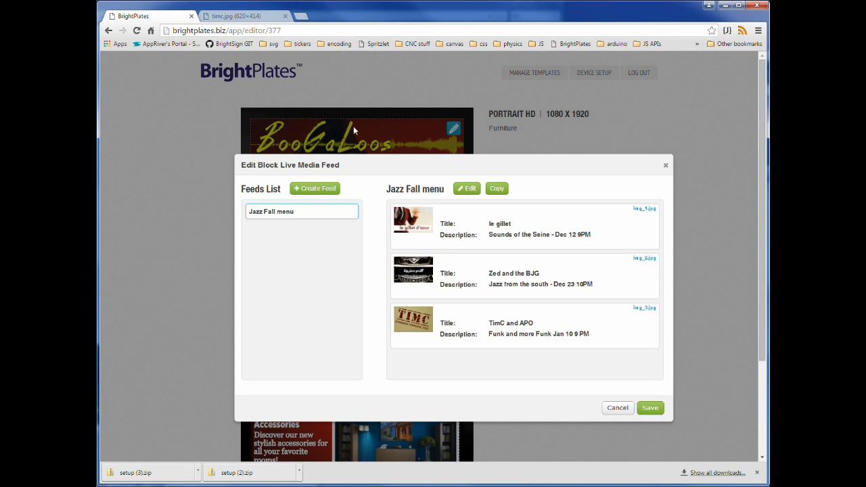
left_click(649, 408)
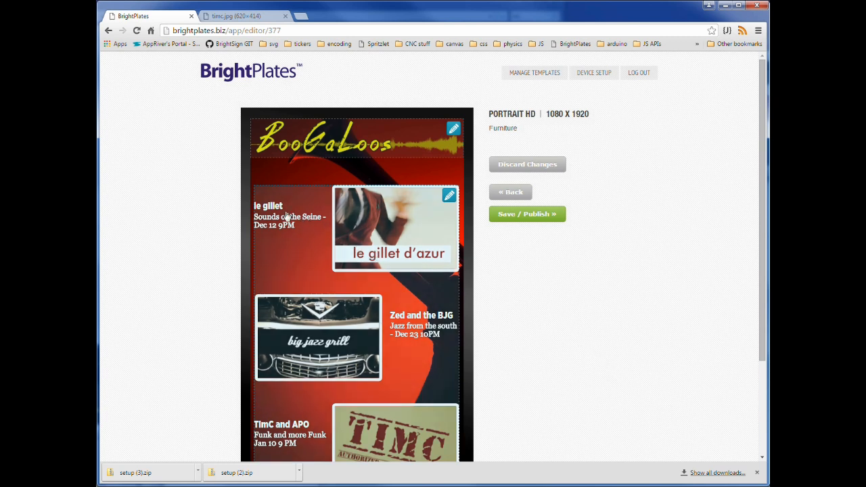
Step: Open the publish settings, name the presentation "Left menu Fall 2015" and choose the Left menu player
scroll(411, 350, "down", 1)
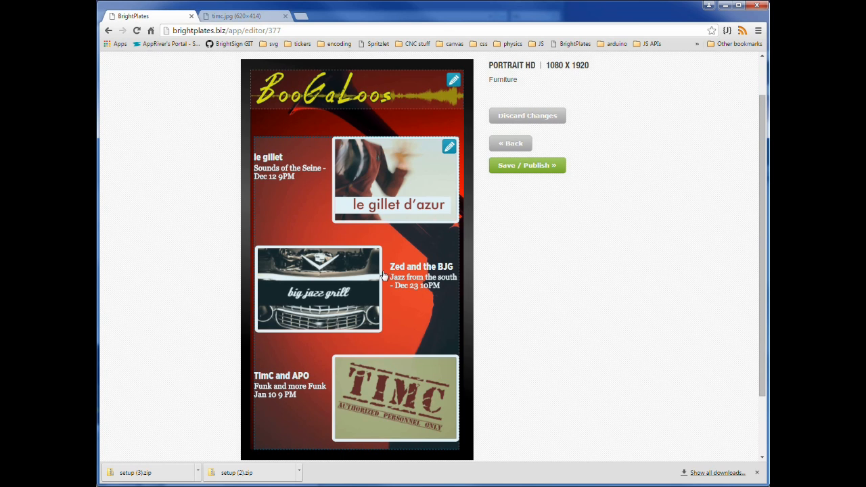
left_click(500, 171)
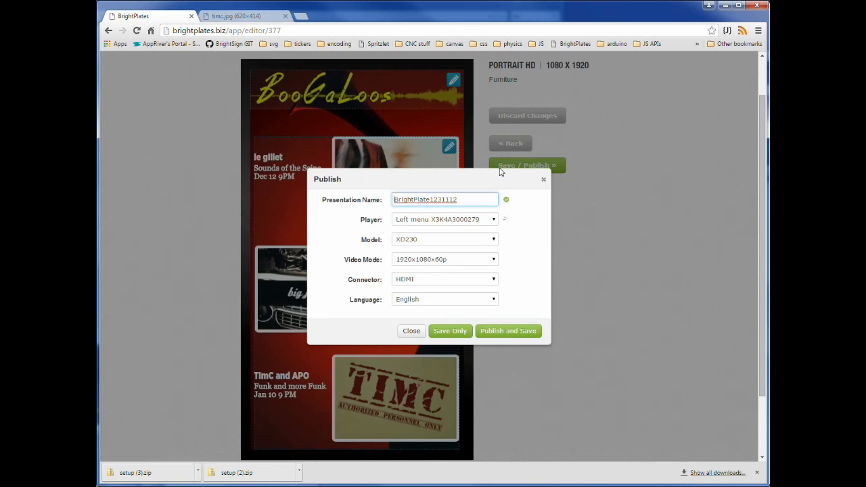
left_click_drag(473, 200, 266, 196)
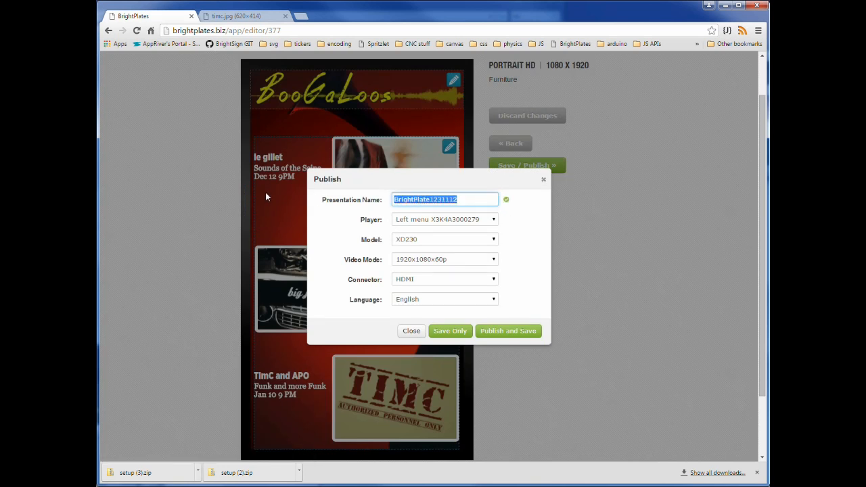
type("Le")
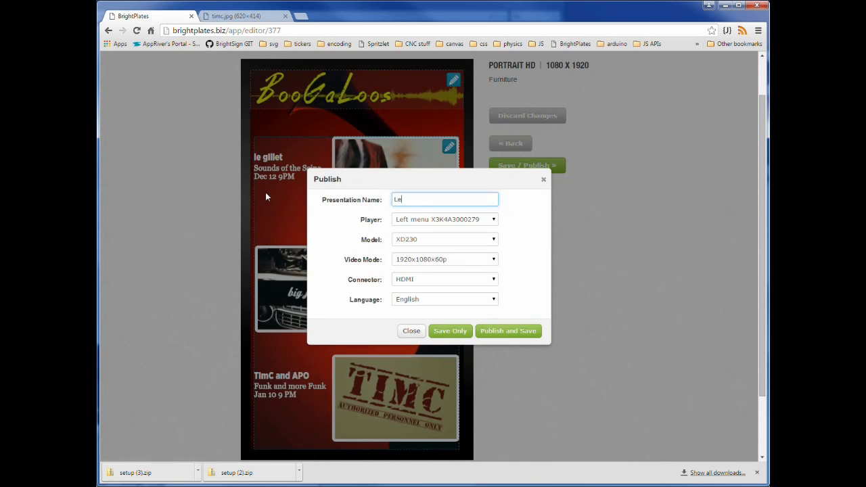
type("ft menu Fall 2015")
left_click(457, 221)
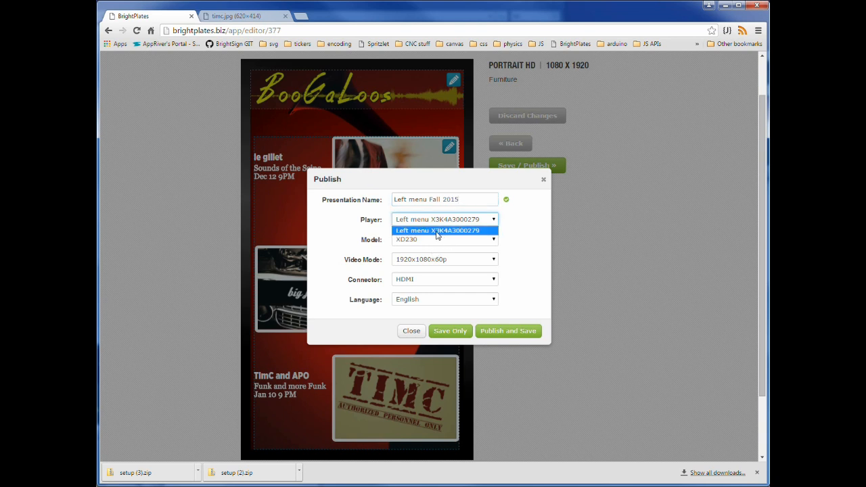
left_click(437, 233)
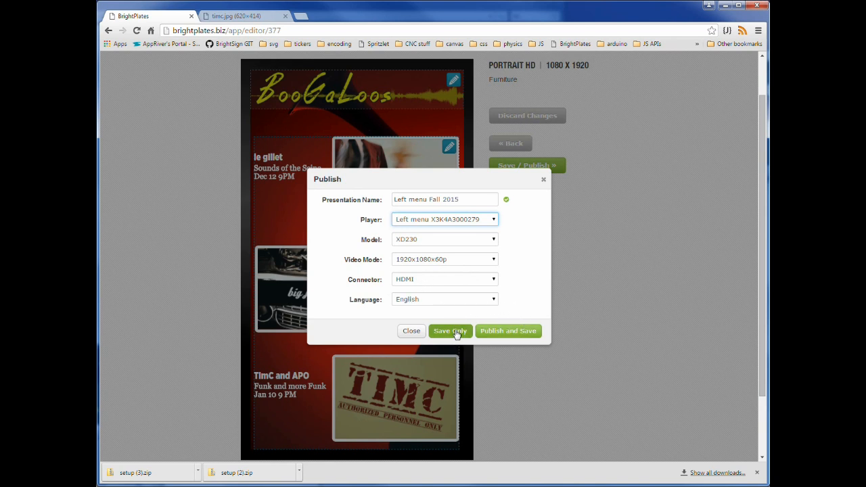
Step: Publish and save the presentation to the selected player, and return to the account's home page
left_click(496, 332)
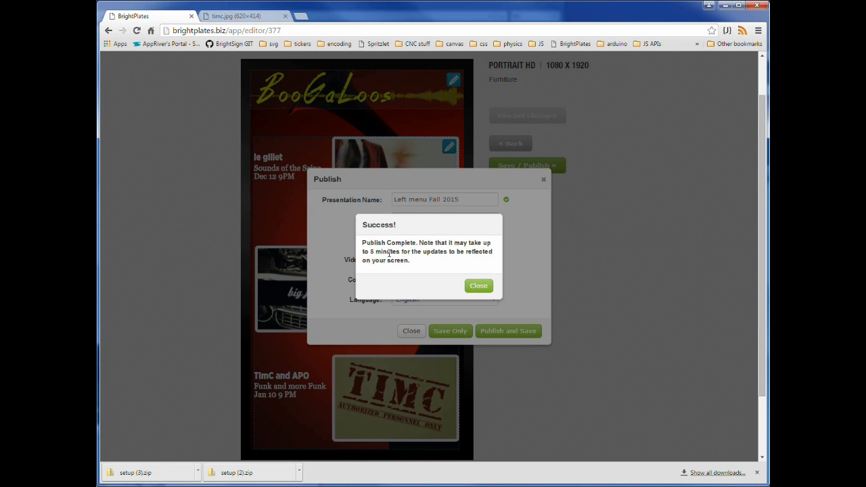
left_click(478, 286)
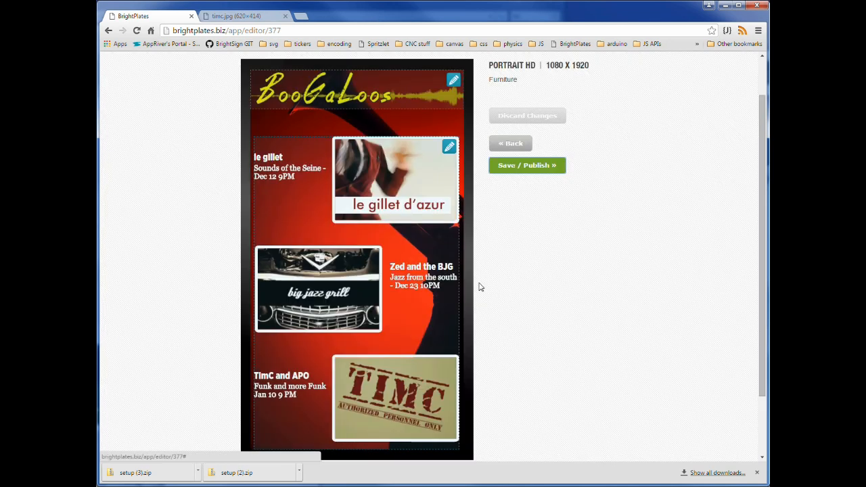
scroll(496, 302, "up", 1)
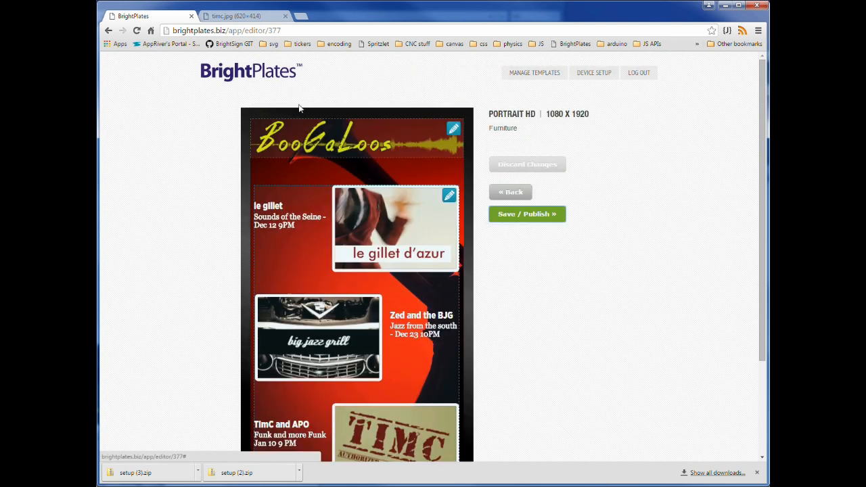
left_click(256, 77)
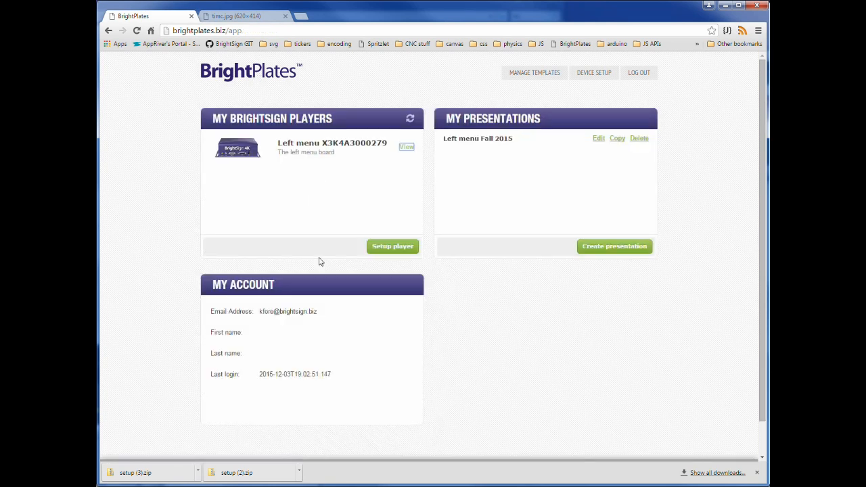